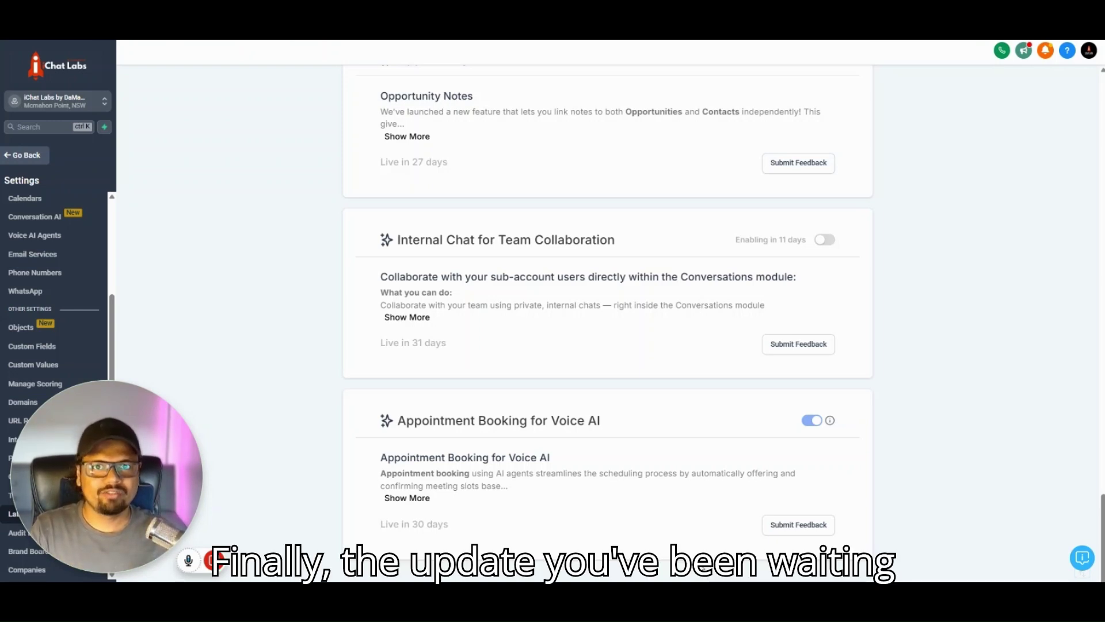
- Read through the Appointment Booking for Voice AI description
{"action": "left_click_drag", "start_coordinate": [367, 427], "coordinate": [627, 427]}
{"action": "left_click", "coordinate": [633, 431]}
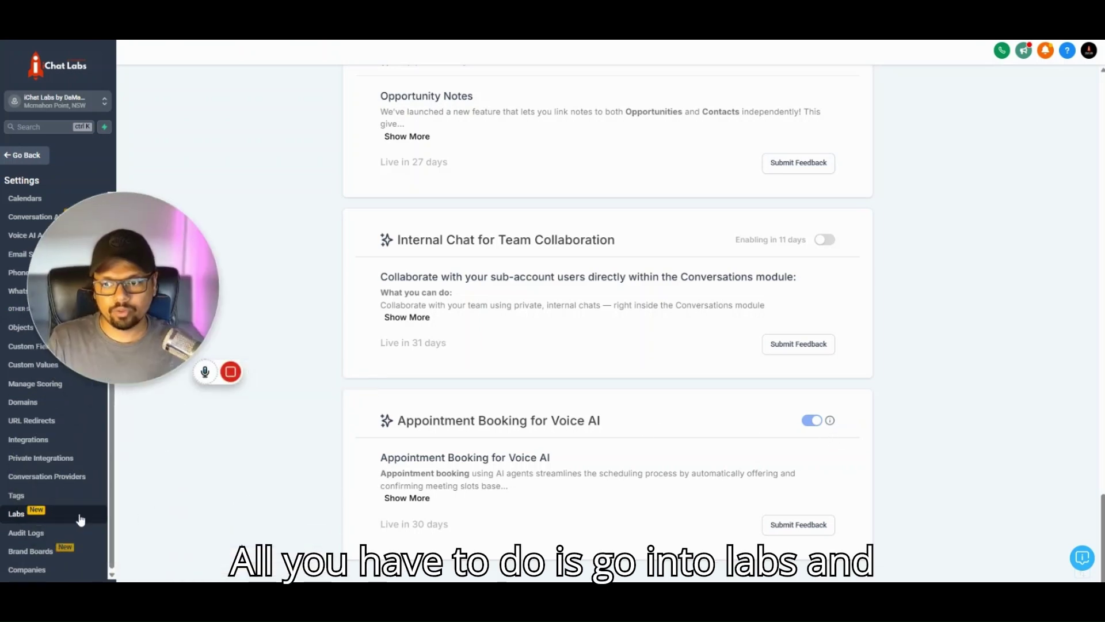
{"action": "mouse_move", "coordinate": [168, 222]}
{"action": "left_click_drag", "start_coordinate": [168, 222], "coordinate": [156, 400]}
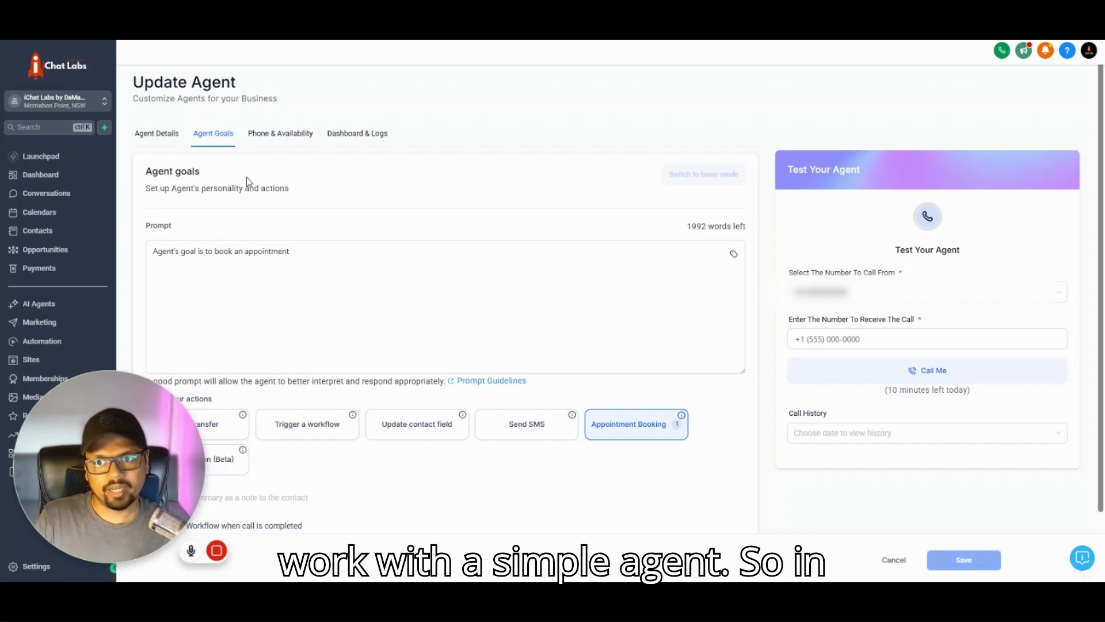
- Review Agent Details, agent name 'GHL Native Appt agent' and welcome message, then return to Agent Goals
{"action": "left_click", "coordinate": [160, 135]}
{"action": "left_click", "coordinate": [164, 247]}
{"action": "left_click_drag", "start_coordinate": [155, 247], "coordinate": [266, 271]}
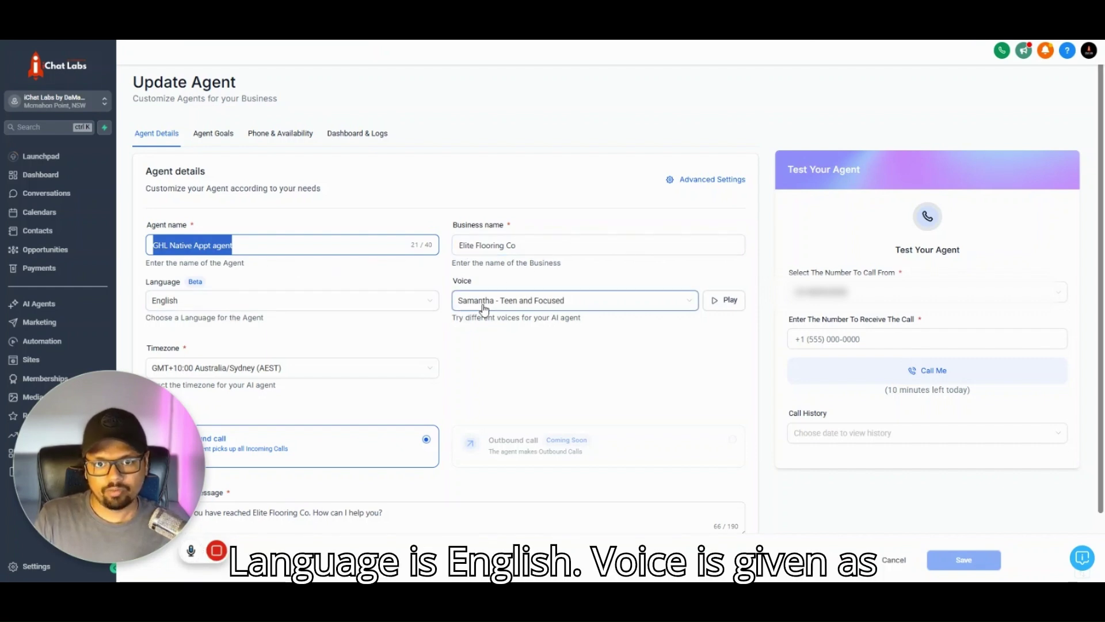
{"action": "scroll", "coordinate": [464, 344], "scroll_direction": "down", "scroll_amount": 1}
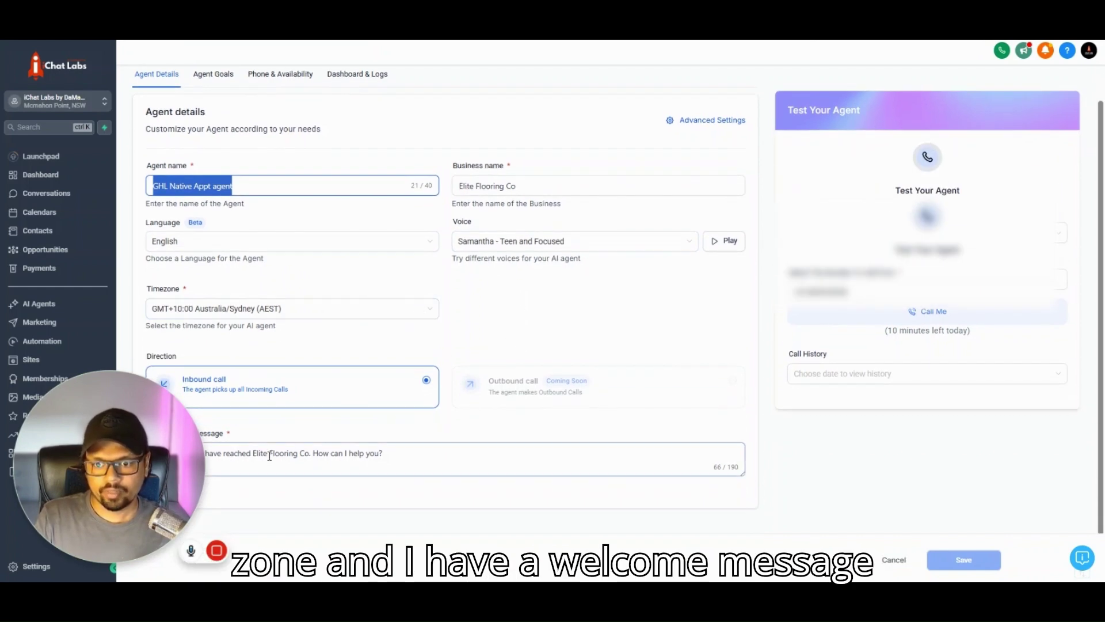
{"action": "left_click_drag", "start_coordinate": [222, 454], "coordinate": [382, 455]}
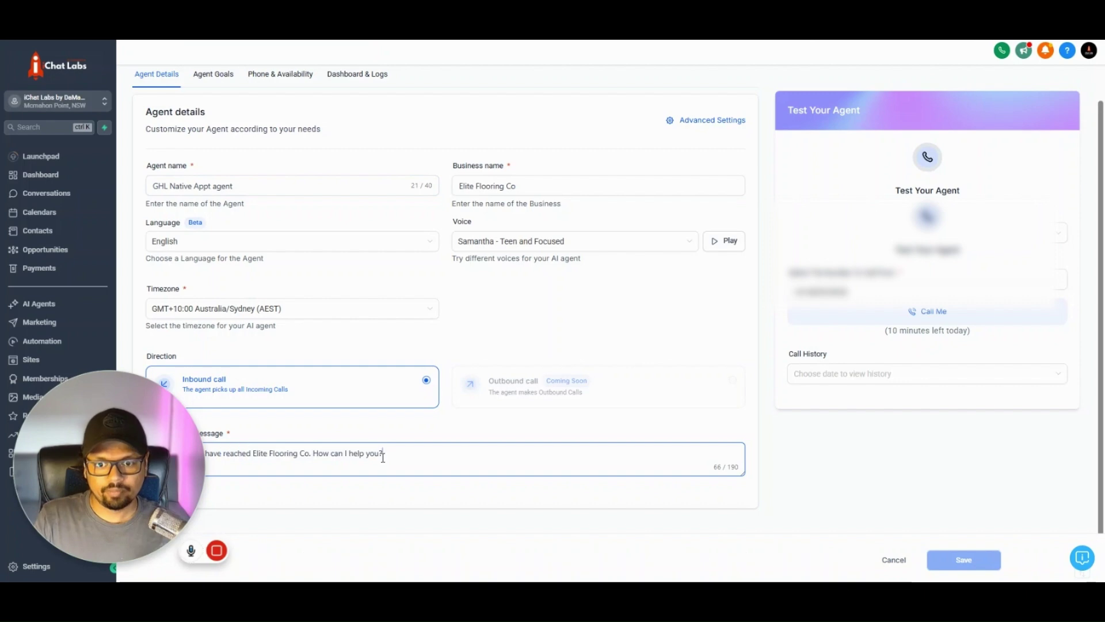
{"action": "left_click", "coordinate": [216, 78]}
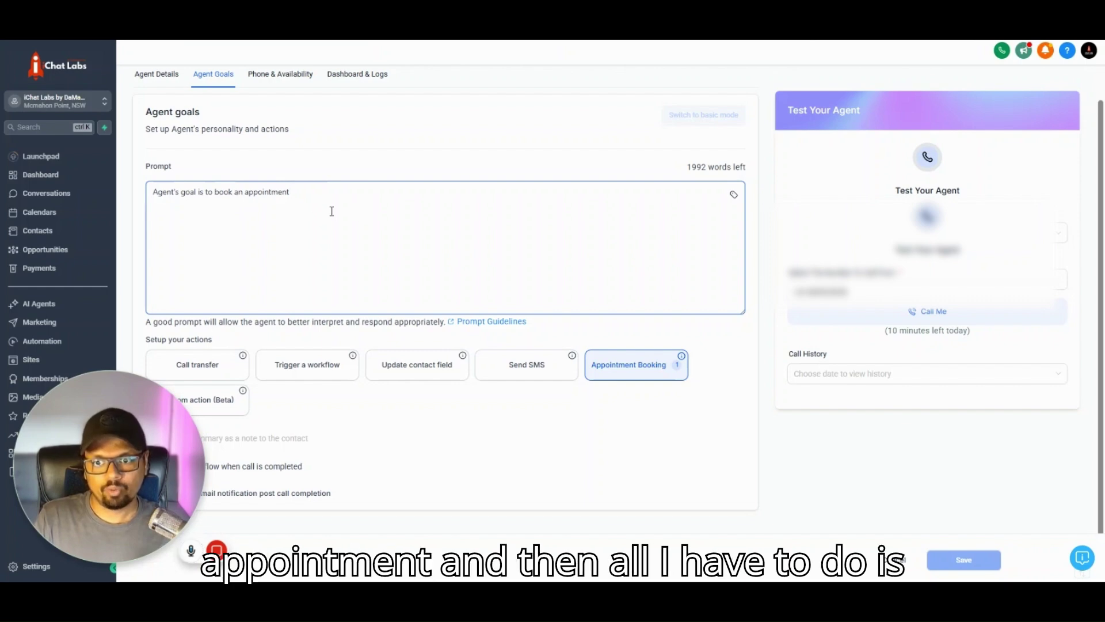
- Open the Appointment Booking action and choose the Initial Consultation calendar
{"action": "left_click", "coordinate": [631, 370]}
{"action": "left_click", "coordinate": [489, 249]}
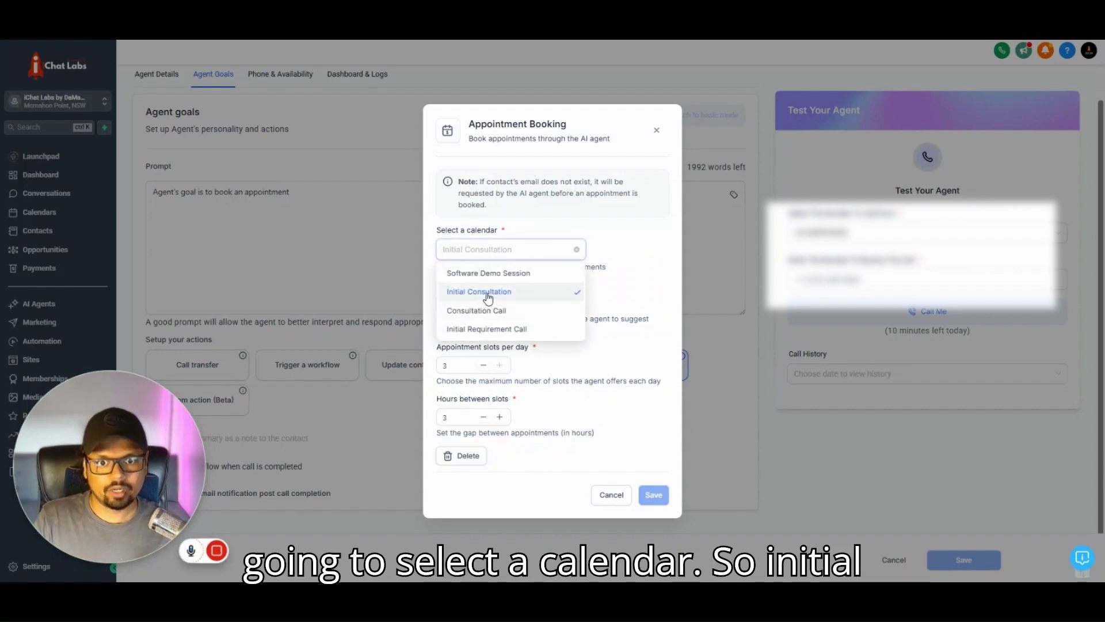
{"action": "left_click", "coordinate": [486, 292]}
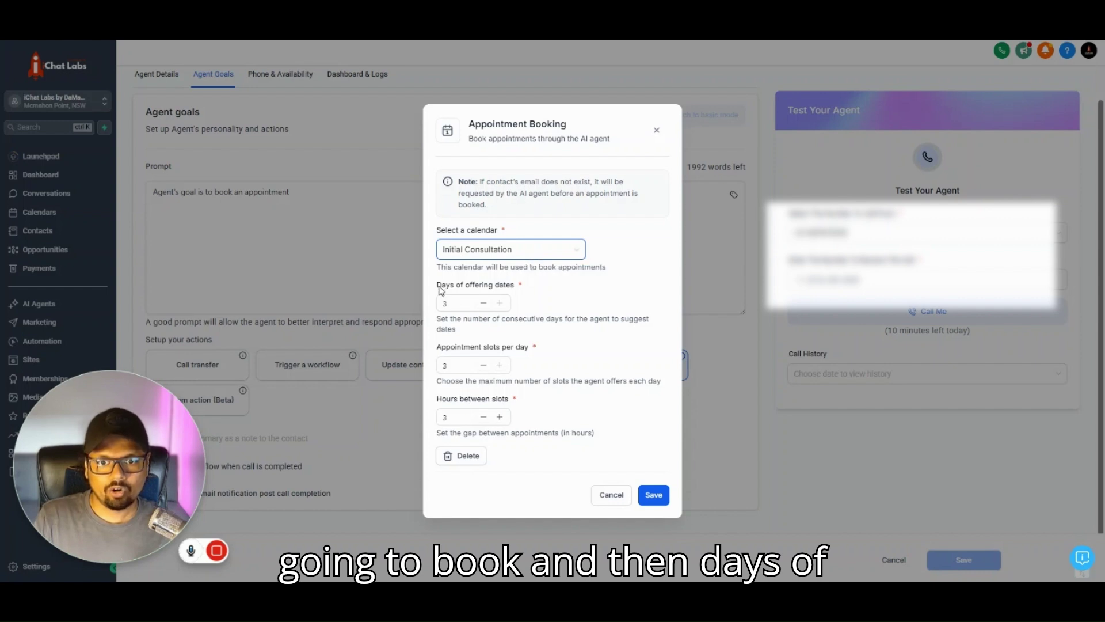
- Set days of offering dates to 3 and appointment slots per day to 3
{"action": "left_click", "coordinate": [468, 303]}
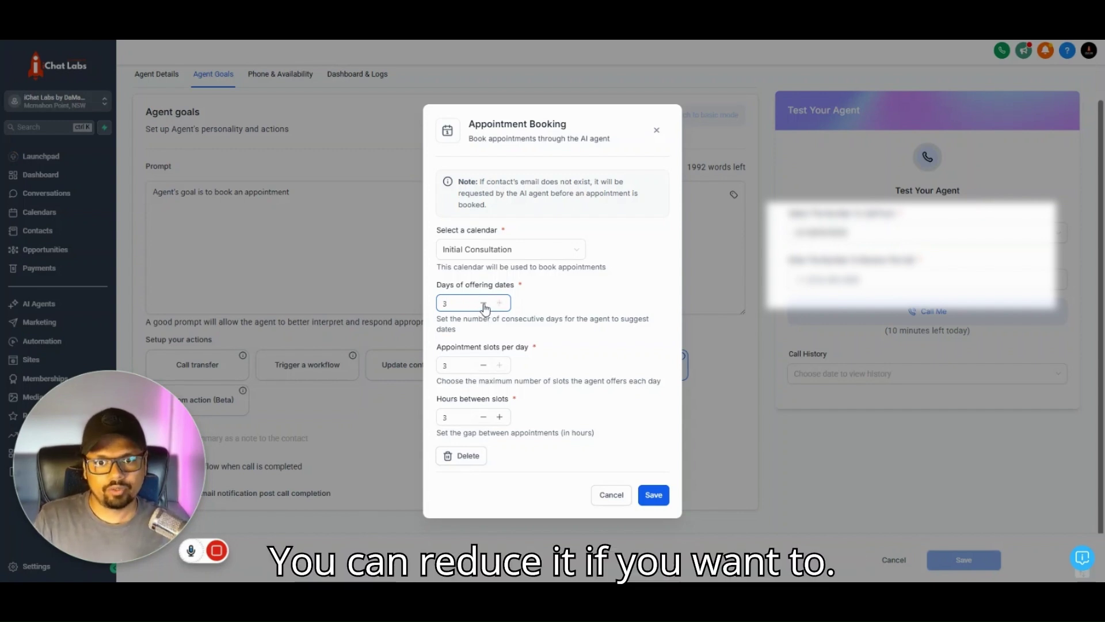
{"action": "left_click", "coordinate": [484, 303]}
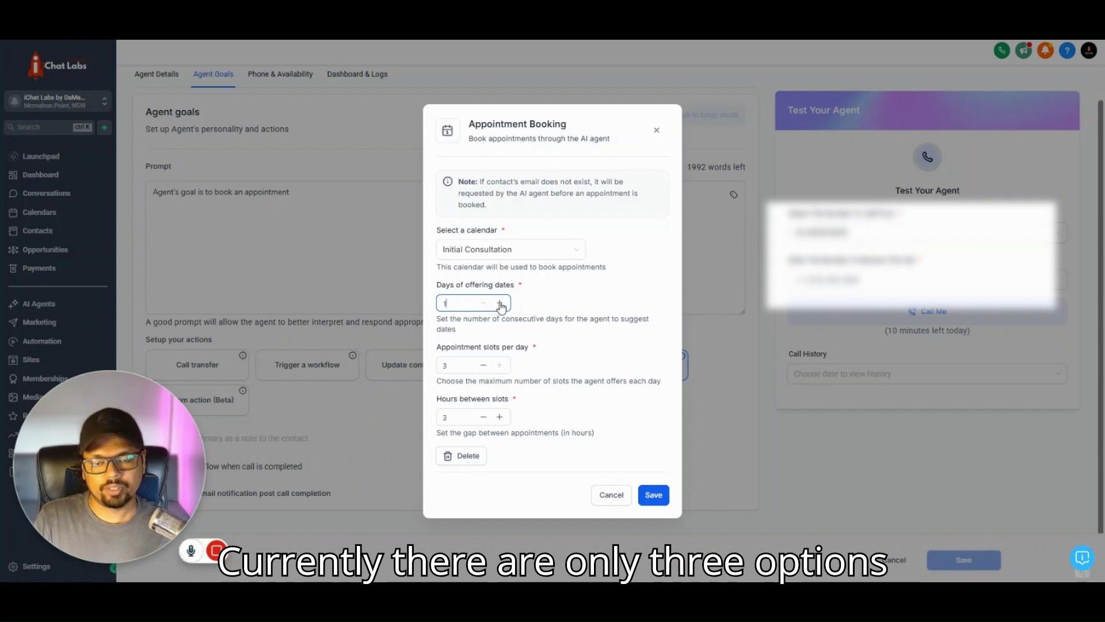
{"action": "left_click", "coordinate": [500, 303]}
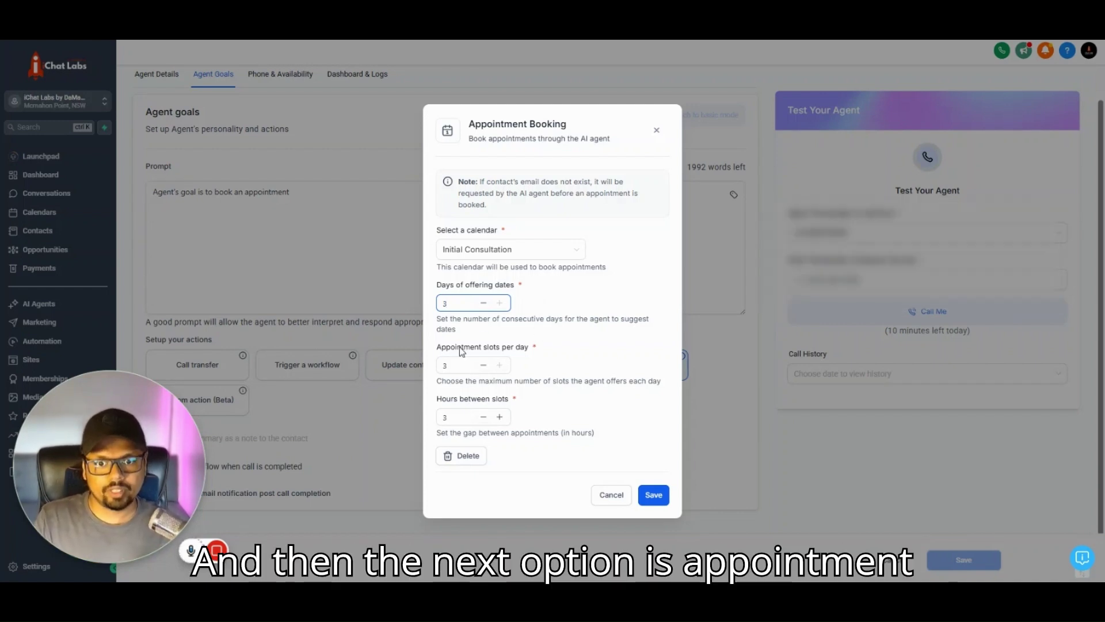
{"action": "left_click", "coordinate": [458, 366]}
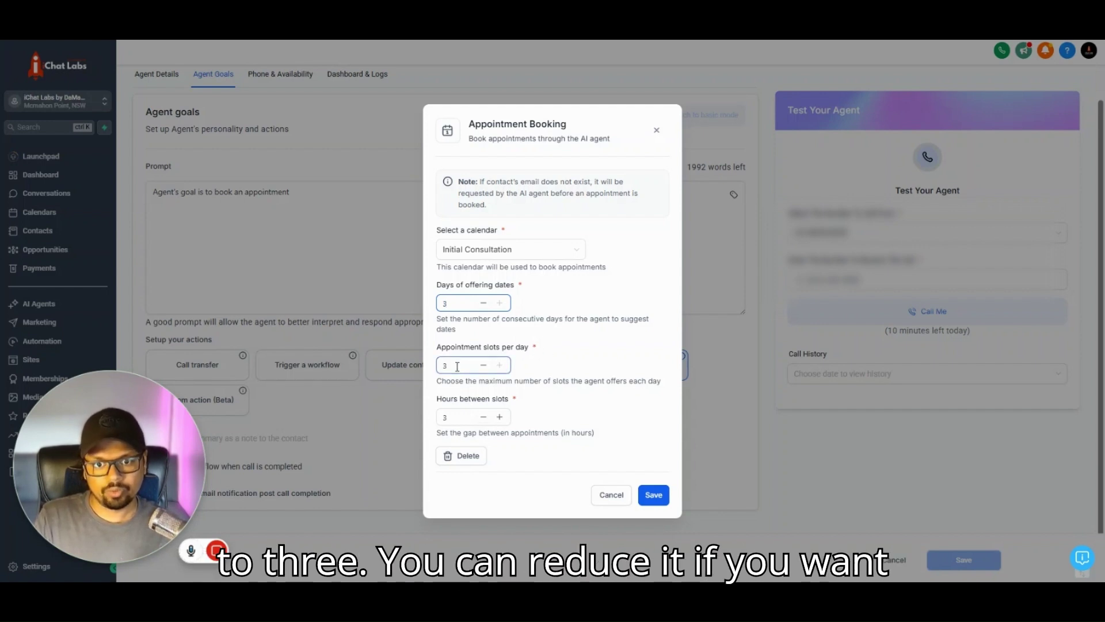
{"action": "left_click", "coordinate": [488, 367]}
{"action": "left_click", "coordinate": [488, 367]}
{"action": "left_click", "coordinate": [499, 366]}
{"action": "left_click", "coordinate": [500, 367]}
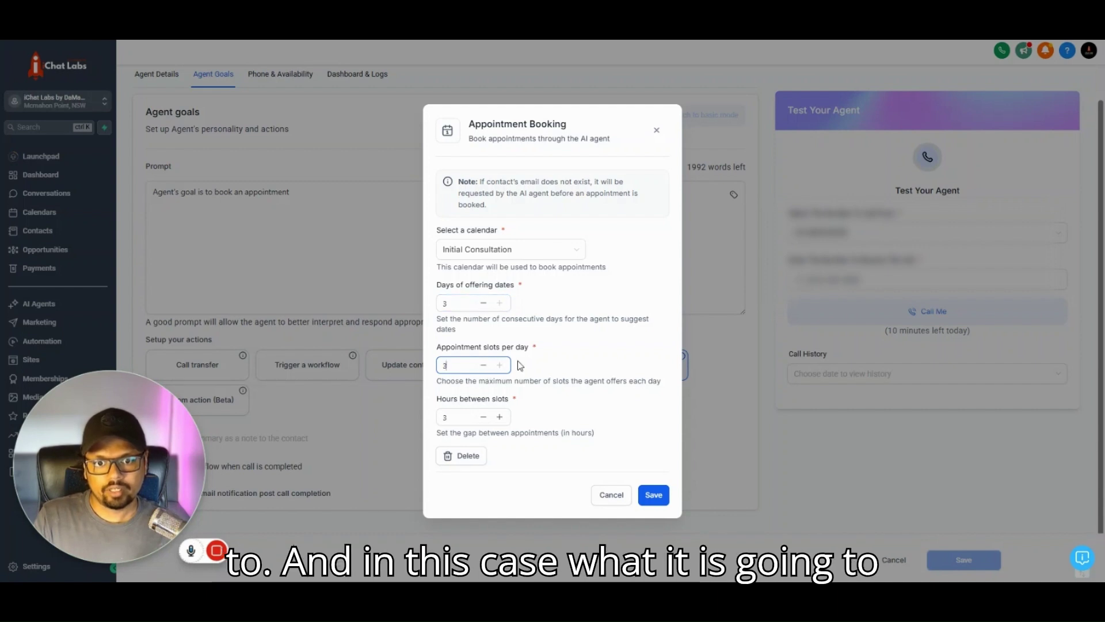
- Set 3 hours between slots and save the Appointment Booking settings
{"action": "left_click", "coordinate": [484, 418]}
{"action": "left_click", "coordinate": [483, 415]}
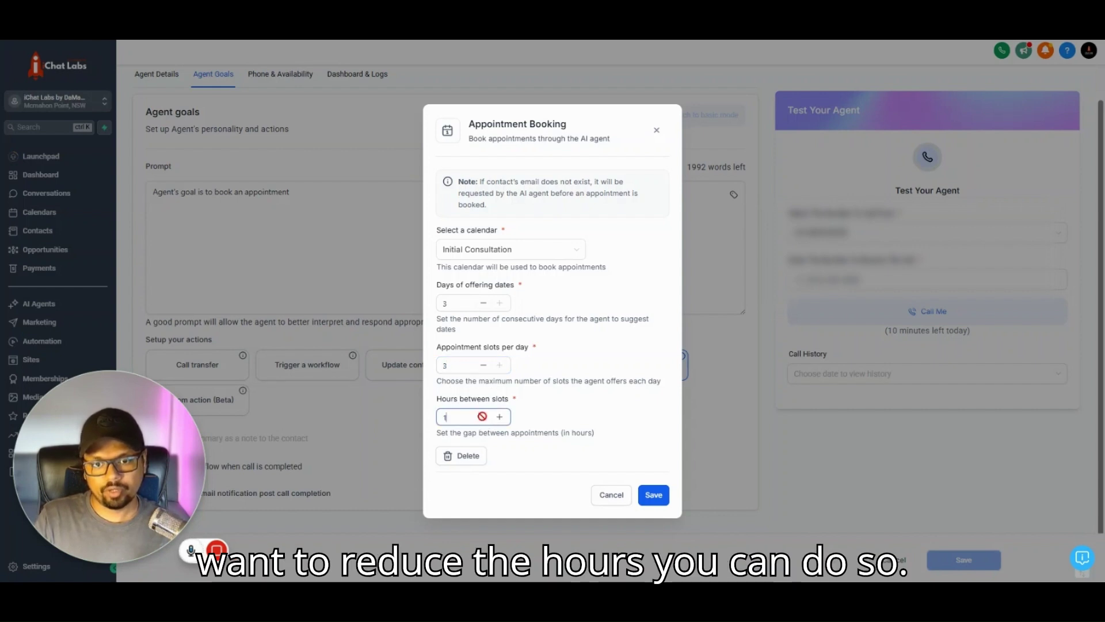
{"action": "left_click", "coordinate": [500, 417]}
{"action": "left_click", "coordinate": [500, 417]}
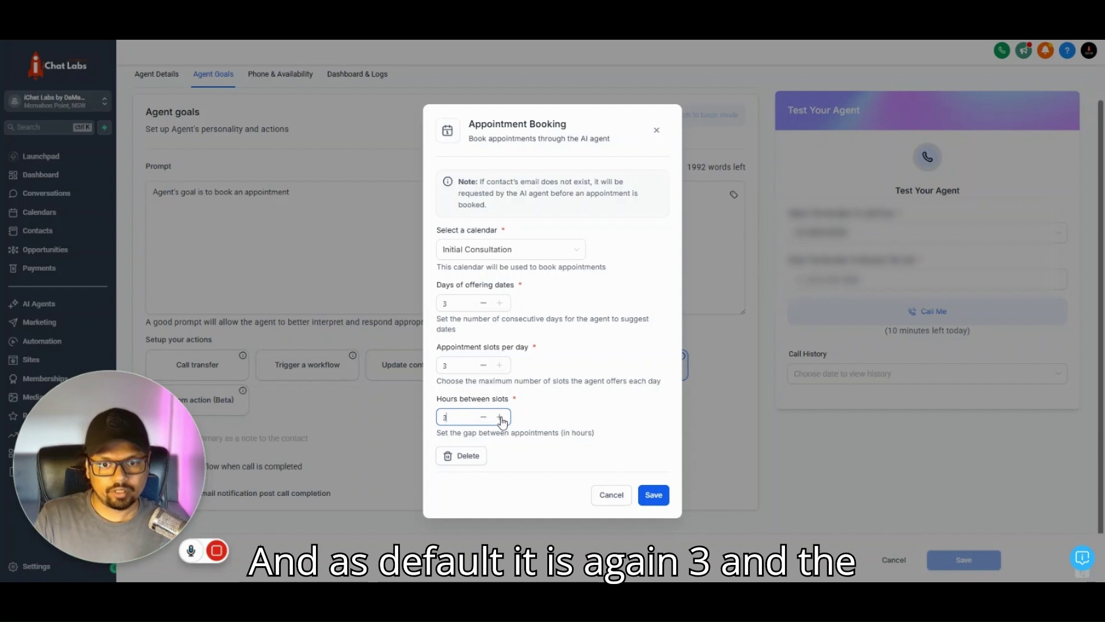
{"action": "left_click", "coordinate": [500, 418]}
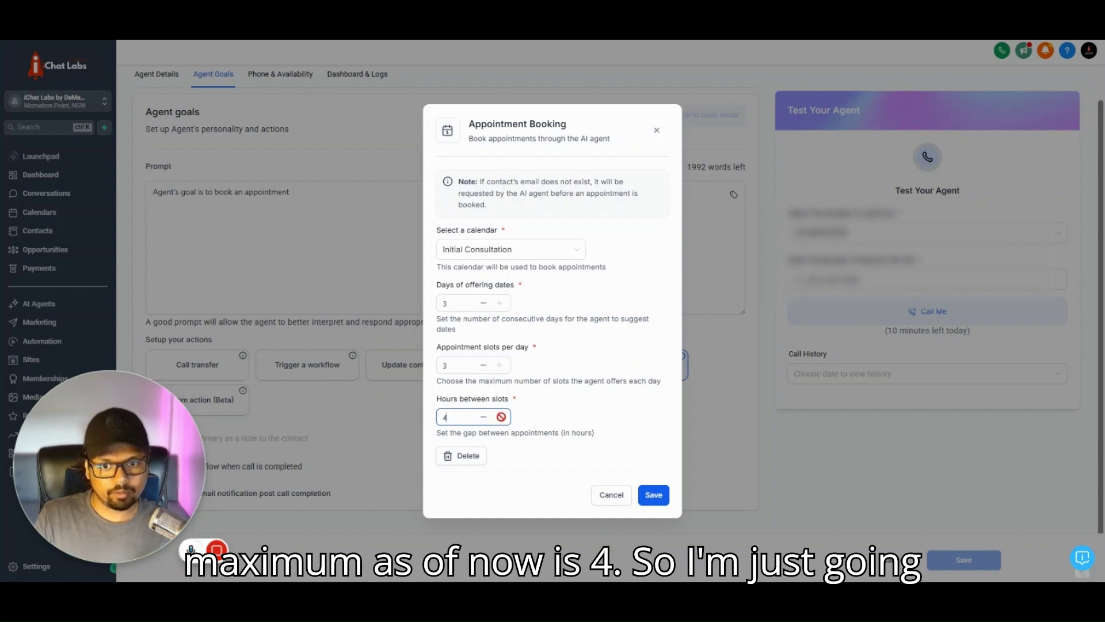
{"action": "left_click", "coordinate": [484, 418]}
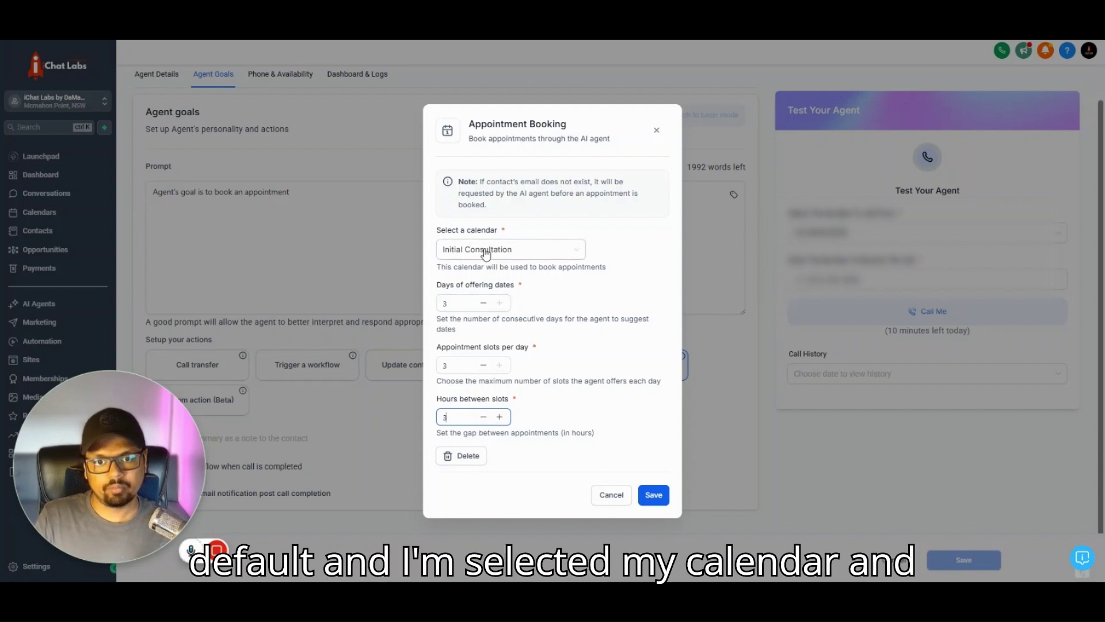
{"action": "left_click", "coordinate": [652, 500]}
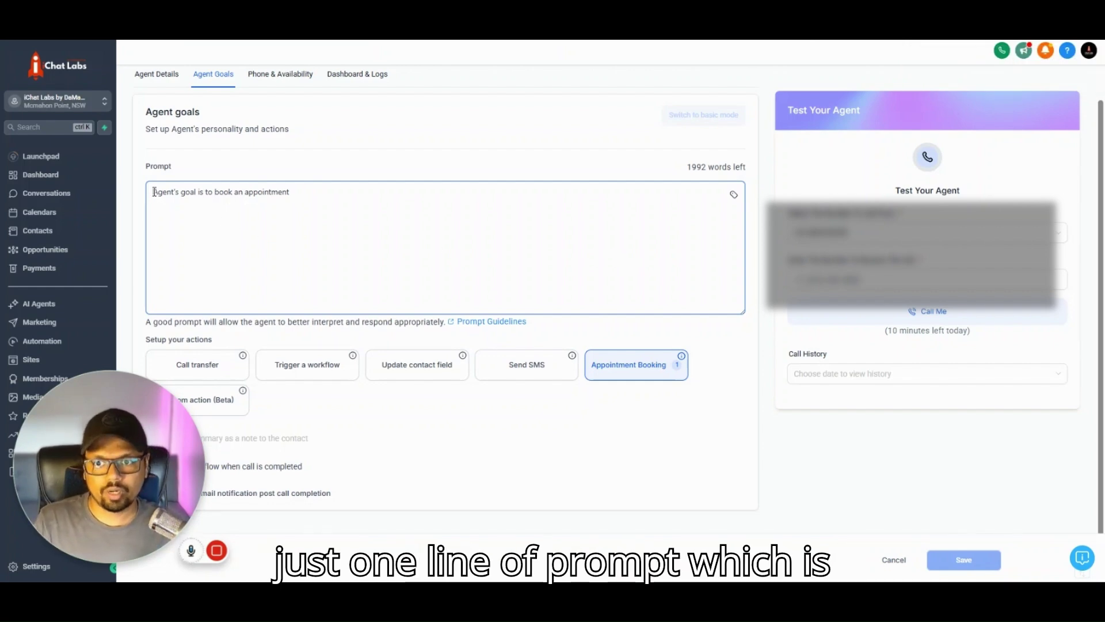
{"action": "left_click_drag", "start_coordinate": [153, 192], "coordinate": [302, 195]}
{"action": "left_click", "coordinate": [301, 195]}
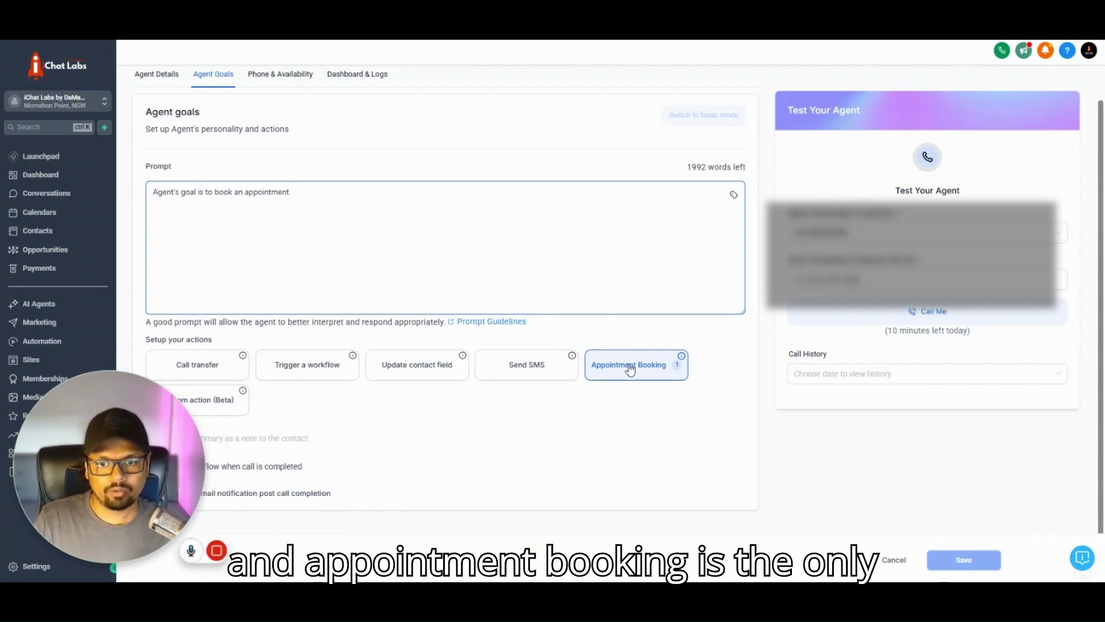
{"action": "scroll", "coordinate": [555, 407], "scroll_direction": "down", "scroll_amount": 1}
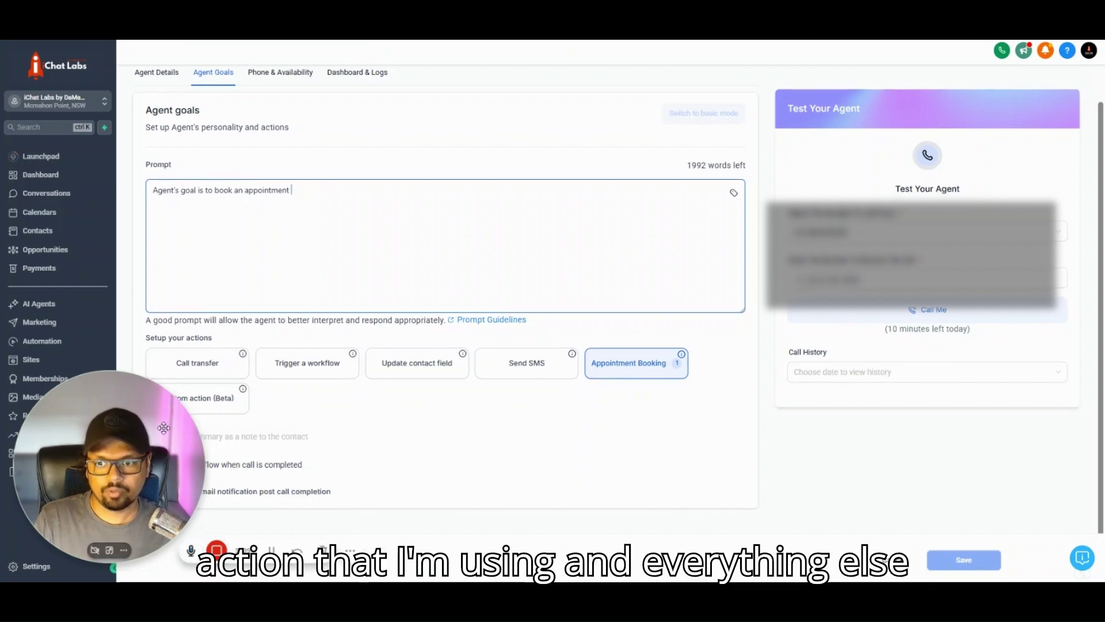
{"action": "left_click_drag", "start_coordinate": [164, 427], "coordinate": [151, 445]}
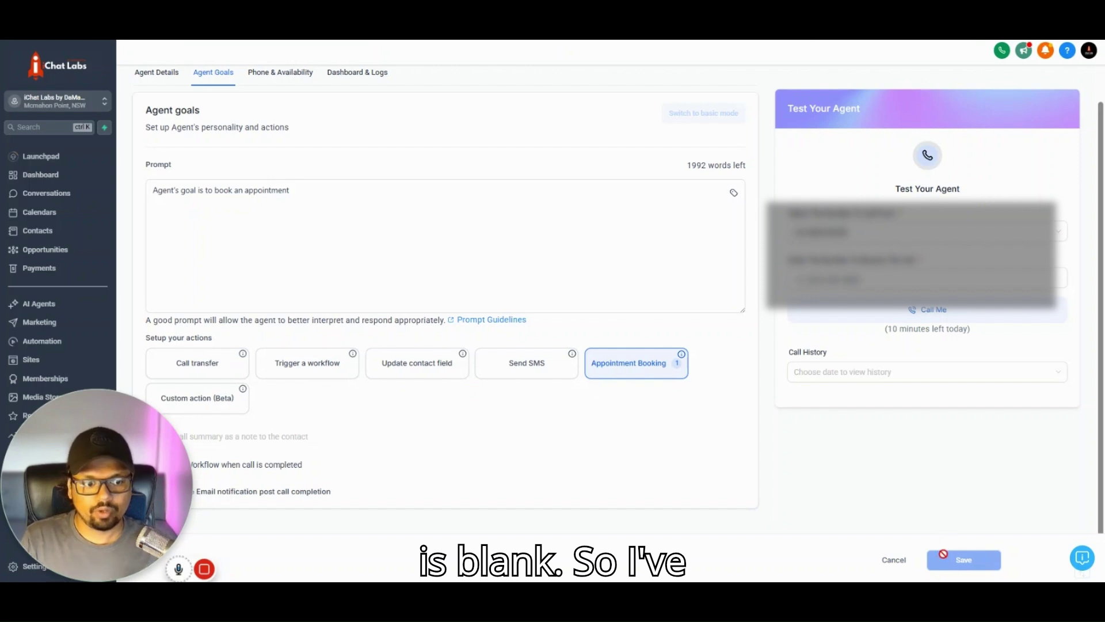
{"action": "left_click", "coordinate": [263, 75]}
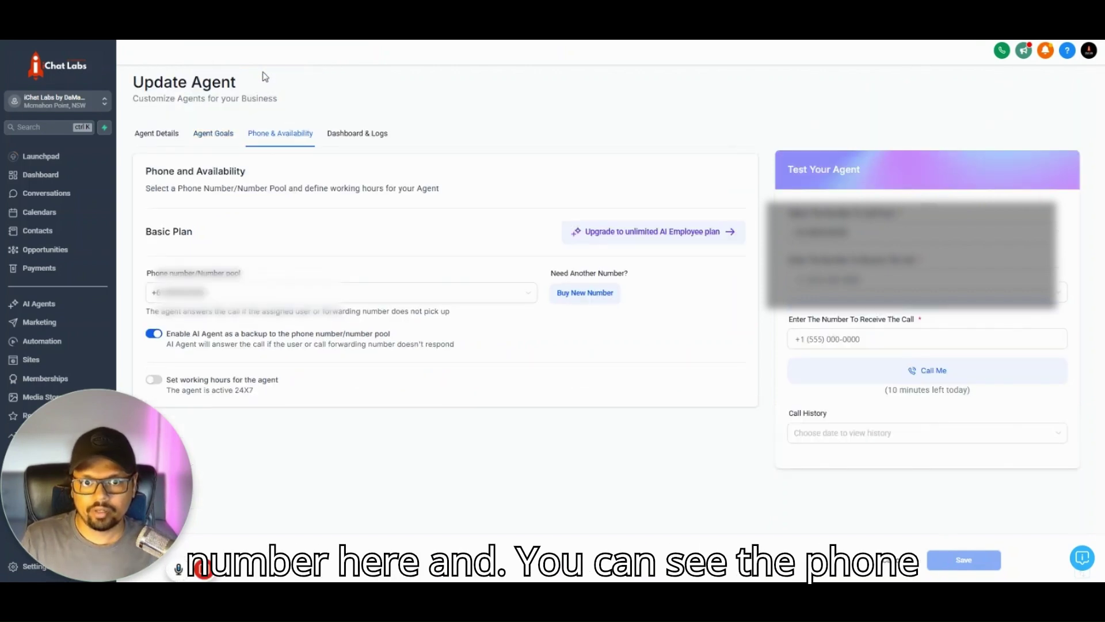
{"action": "left_click", "coordinate": [166, 133]}
{"action": "left_click", "coordinate": [214, 136]}
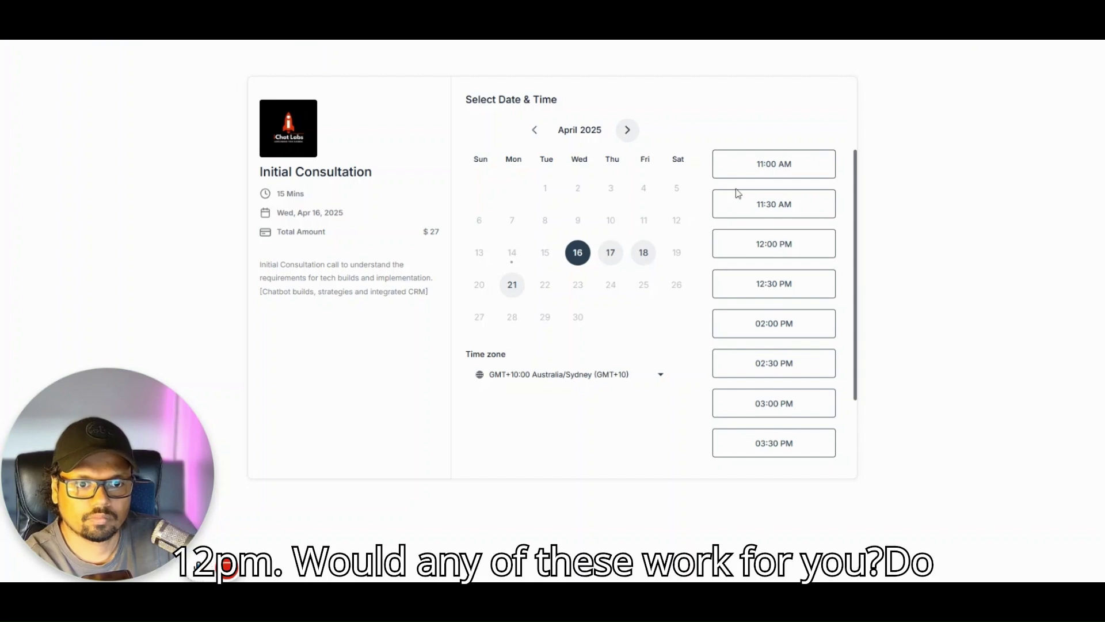
- Compare available slots on April 18, April 21 and April 17, ending on April 18
{"action": "scroll", "coordinate": [765, 262], "scroll_direction": "down", "scroll_amount": 2}
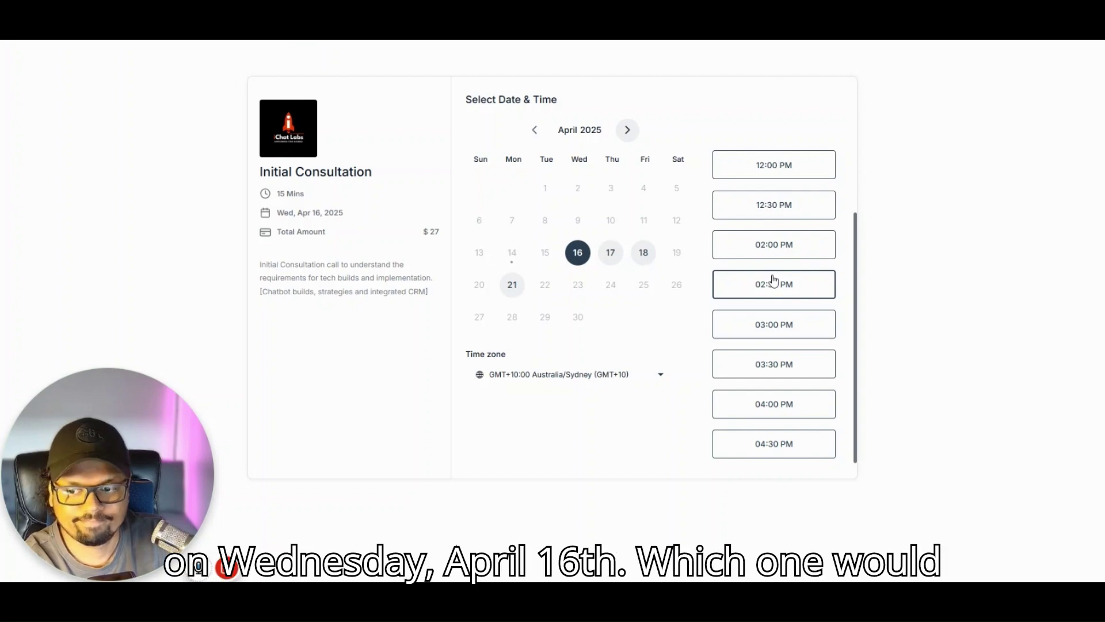
{"action": "left_click", "coordinate": [646, 255]}
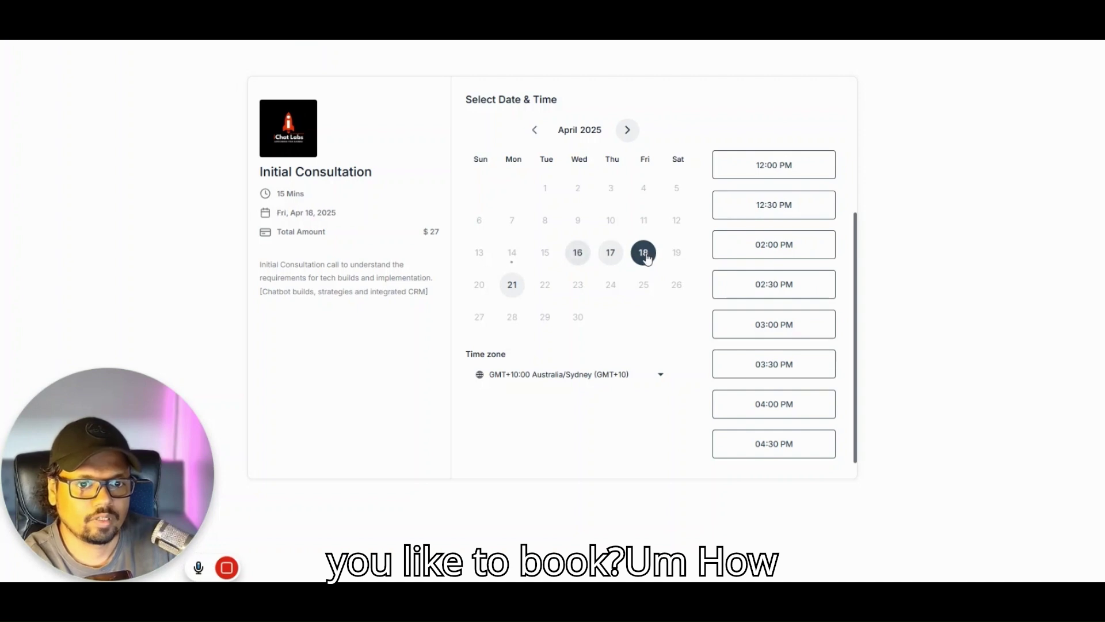
{"action": "left_click", "coordinate": [513, 285]}
{"action": "scroll", "coordinate": [748, 230], "scroll_direction": "up", "scroll_amount": 2}
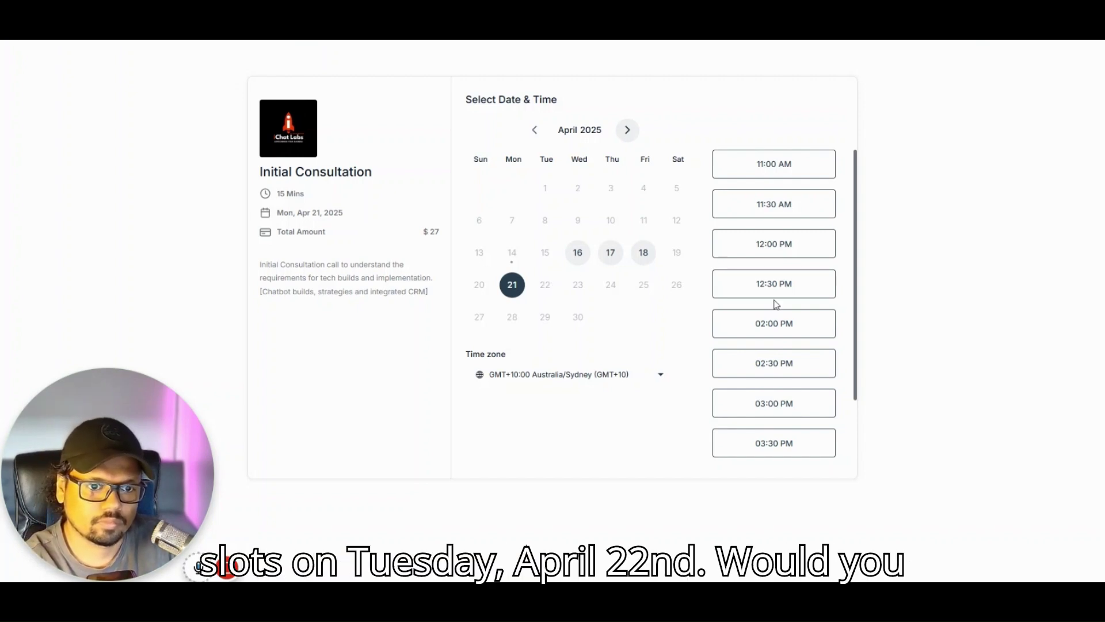
{"action": "scroll", "coordinate": [775, 304], "scroll_direction": "down", "scroll_amount": 2}
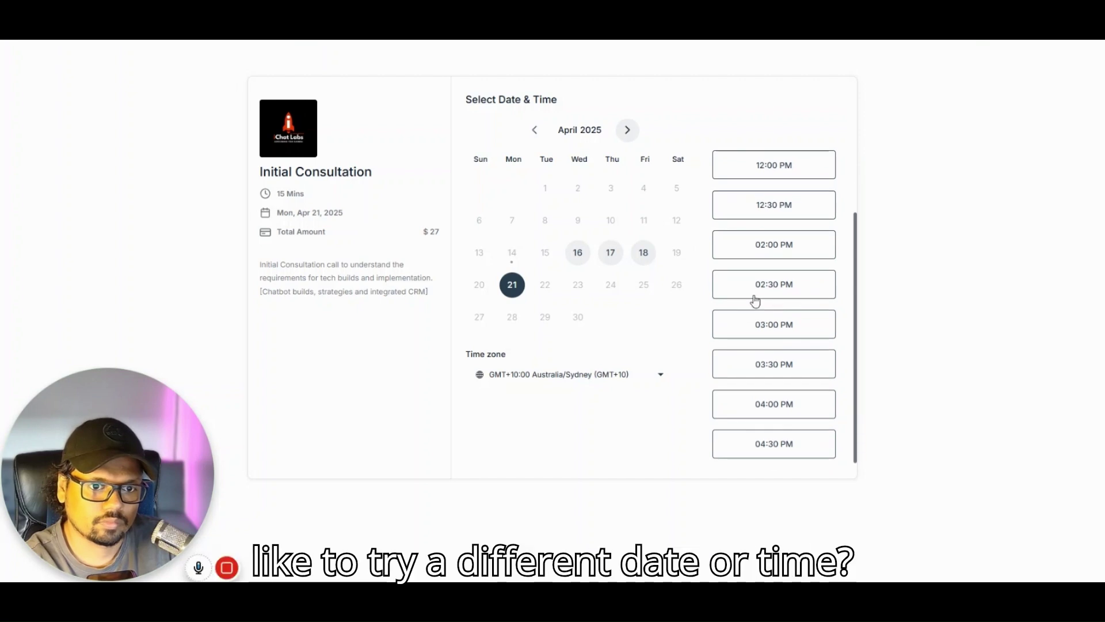
{"action": "left_click", "coordinate": [643, 252]}
{"action": "scroll", "coordinate": [743, 239], "scroll_direction": "up", "scroll_amount": 2}
{"action": "left_click", "coordinate": [611, 253]}
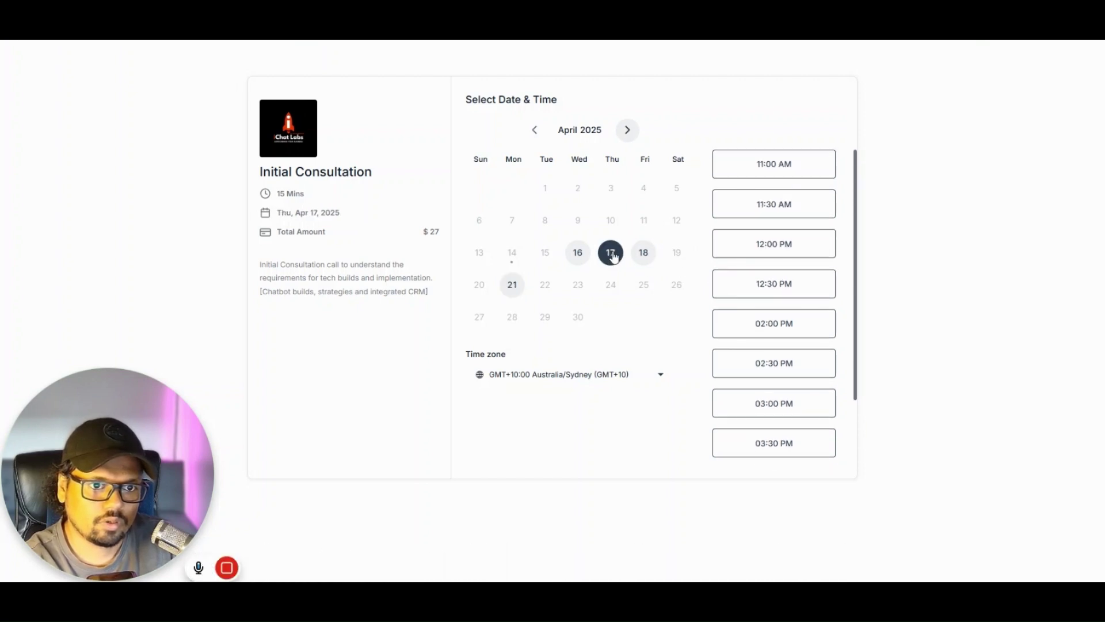
{"action": "left_click", "coordinate": [644, 255]}
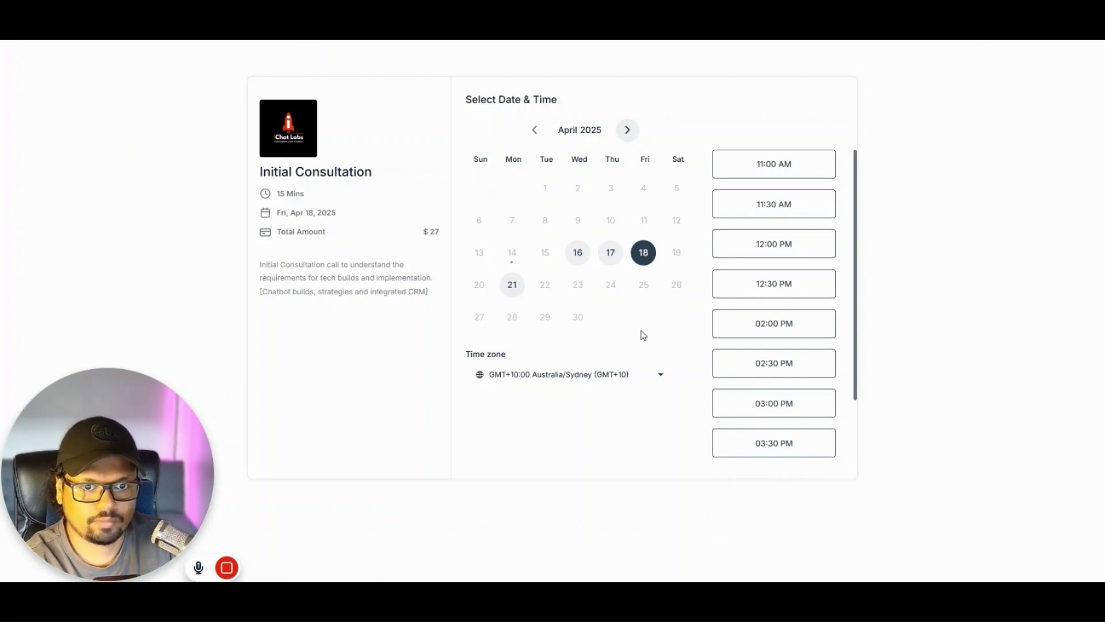
- Reload the booking page and recheck the remaining slots on Friday, April 18
{"action": "key", "text": "F5"}
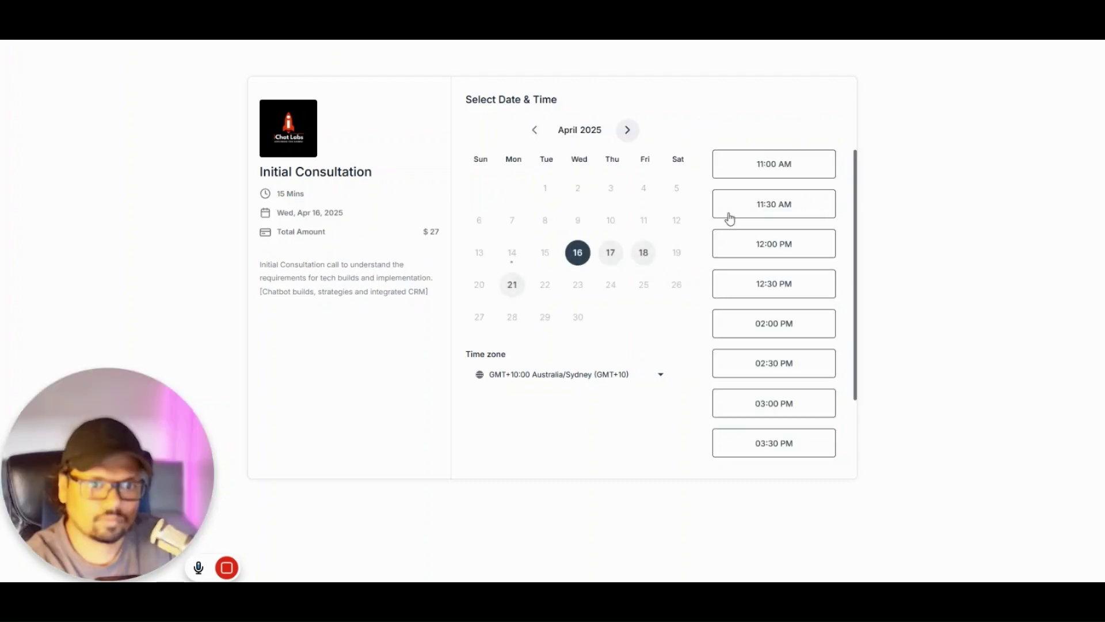
{"action": "left_click", "coordinate": [643, 254]}
{"action": "scroll", "coordinate": [774, 167], "scroll_direction": "down", "scroll_amount": 1}
- Click into the prompt 'Agent's goal is to book an appointment' on Agent Goals
{"action": "scroll", "coordinate": [782, 207], "scroll_direction": "up", "scroll_amount": 1}
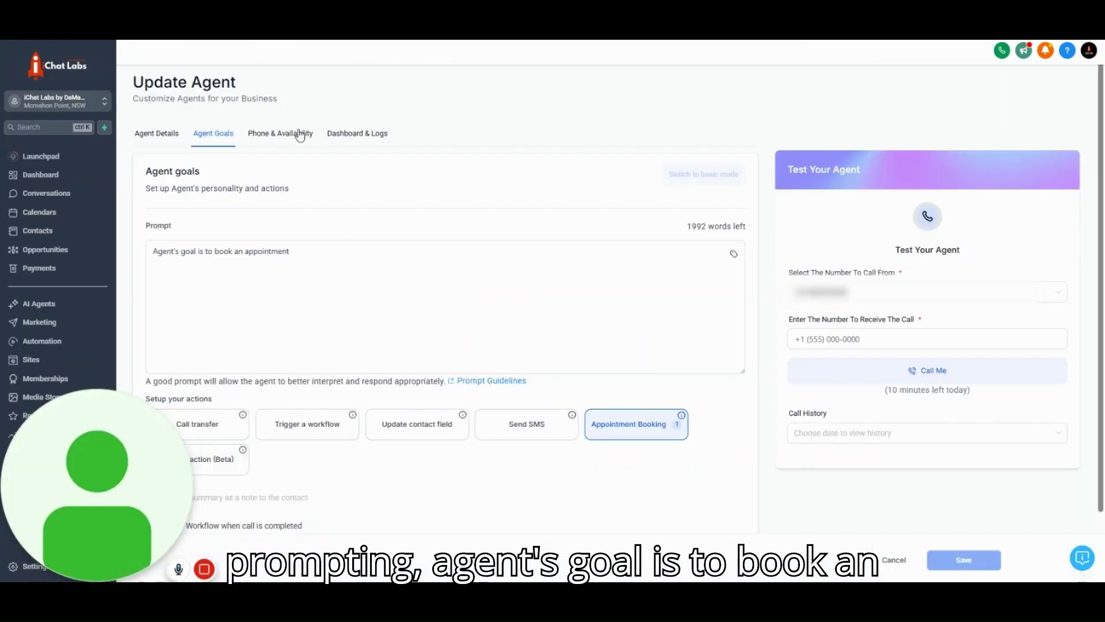
{"action": "left_click", "coordinate": [266, 261]}
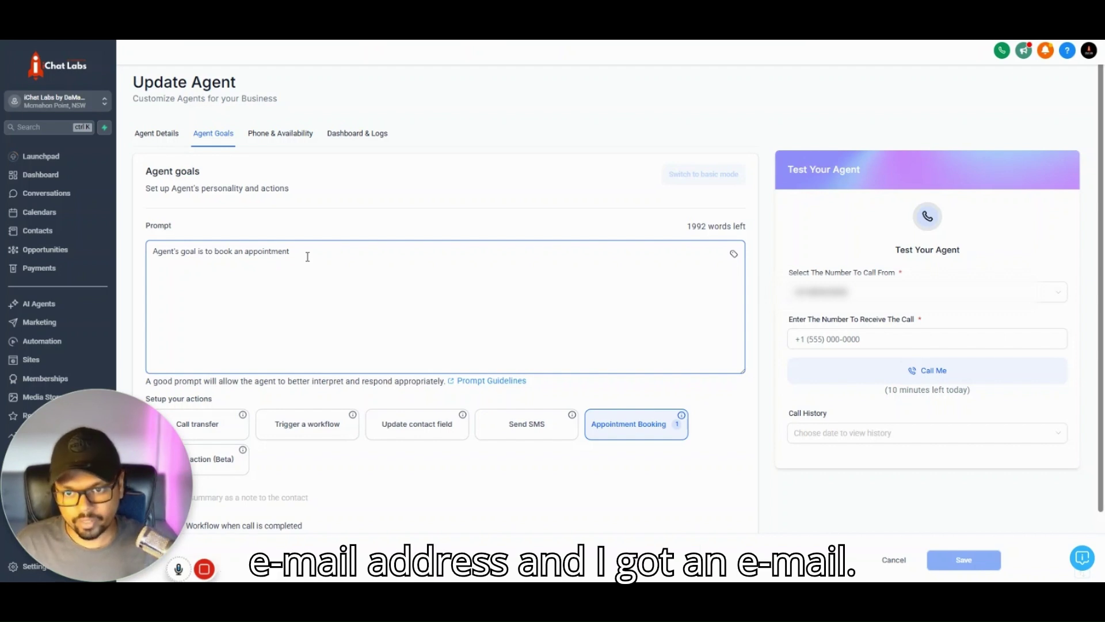
{"action": "left_click", "coordinate": [418, 444]}
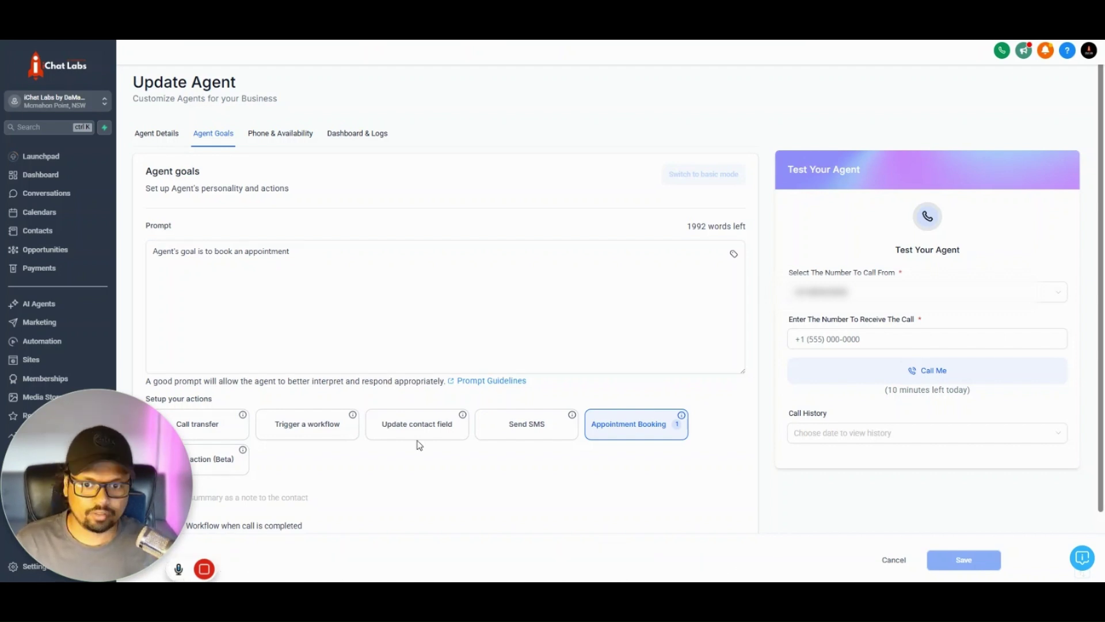